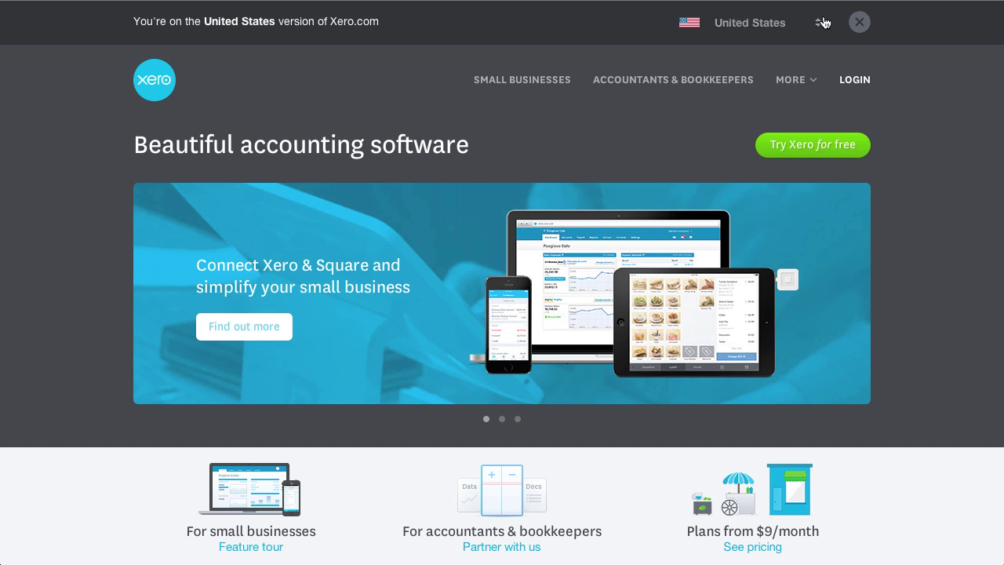
Bring up Xero's country version selector to reach the US edition
click(819, 24)
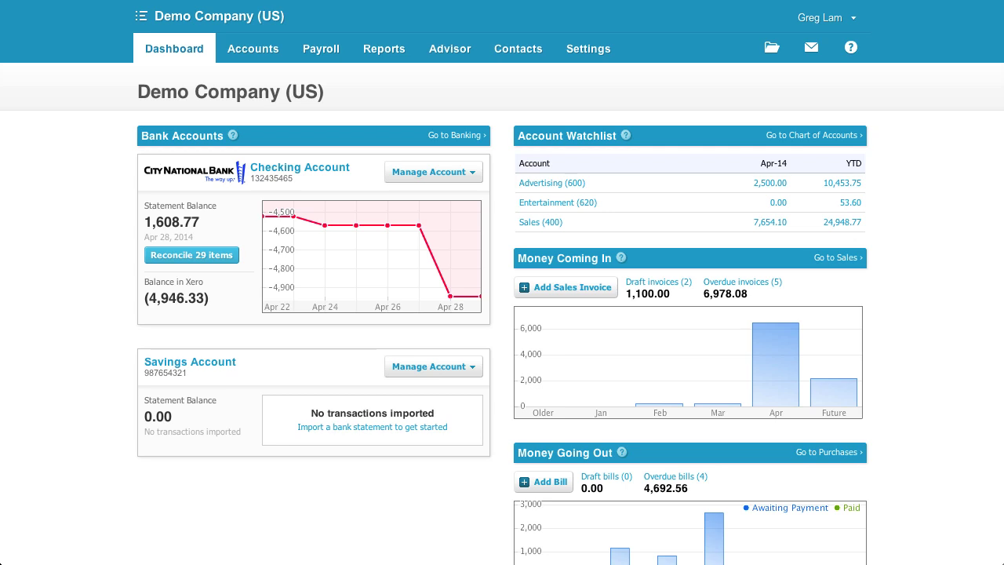
mouse_move(768, 365)
click(848, 261)
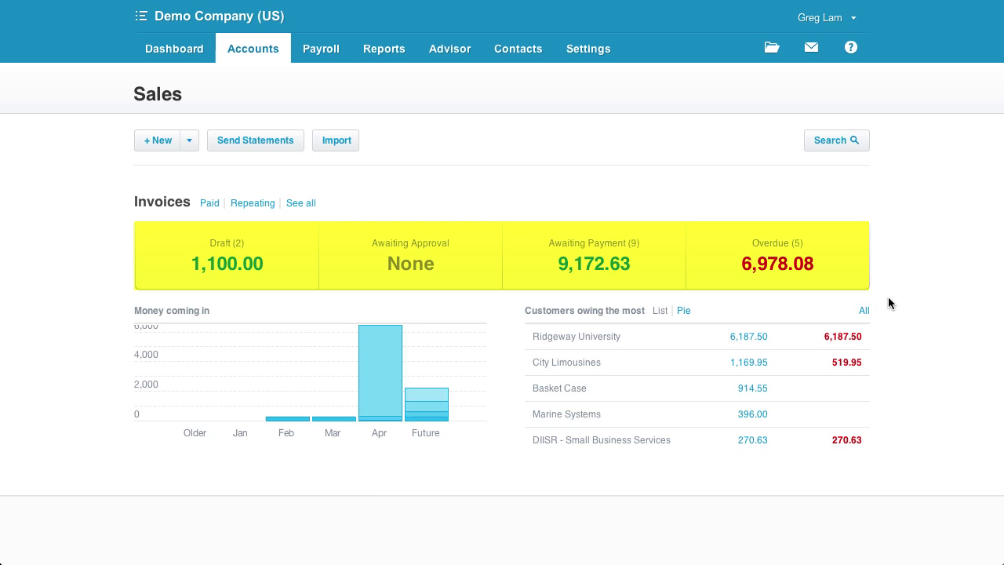
click(650, 268)
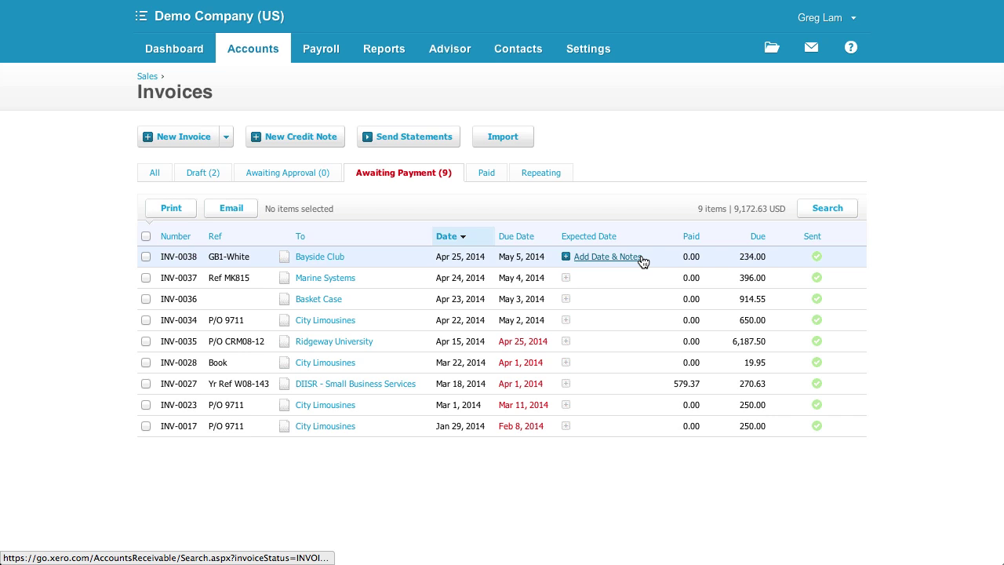
click(171, 57)
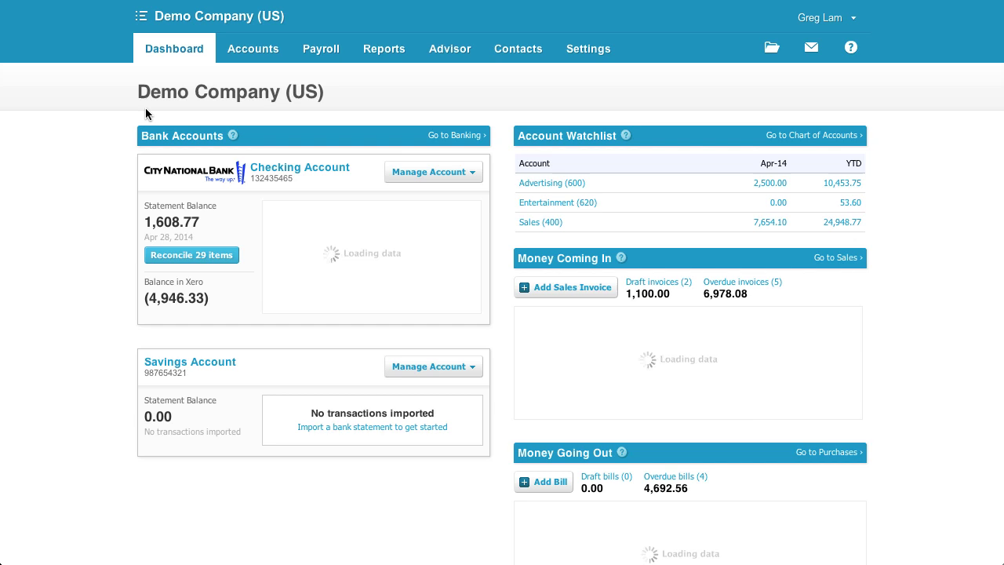
Start reconciling the Checking Account's 29 items and briefly check its Manage Account menu
click(224, 256)
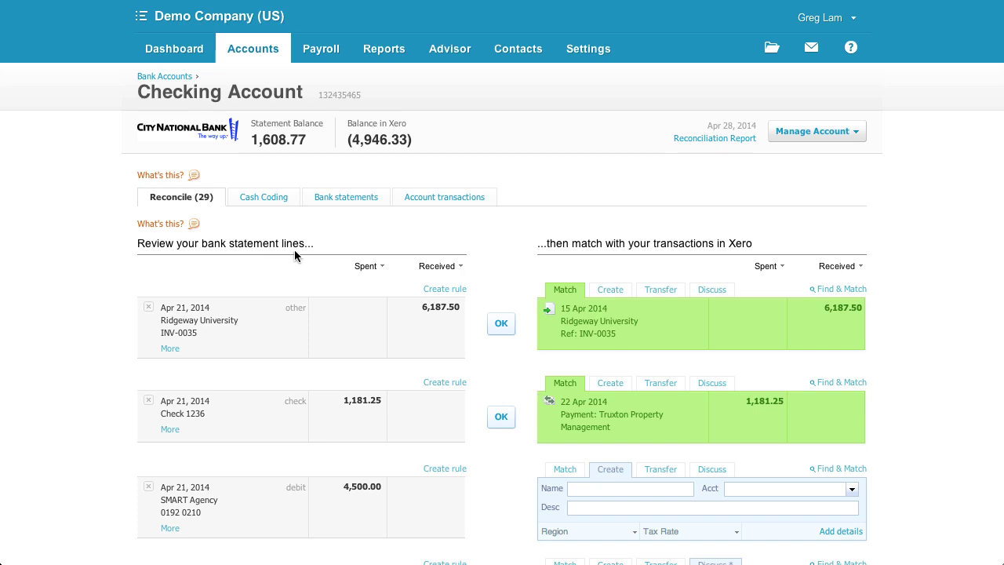
click(857, 135)
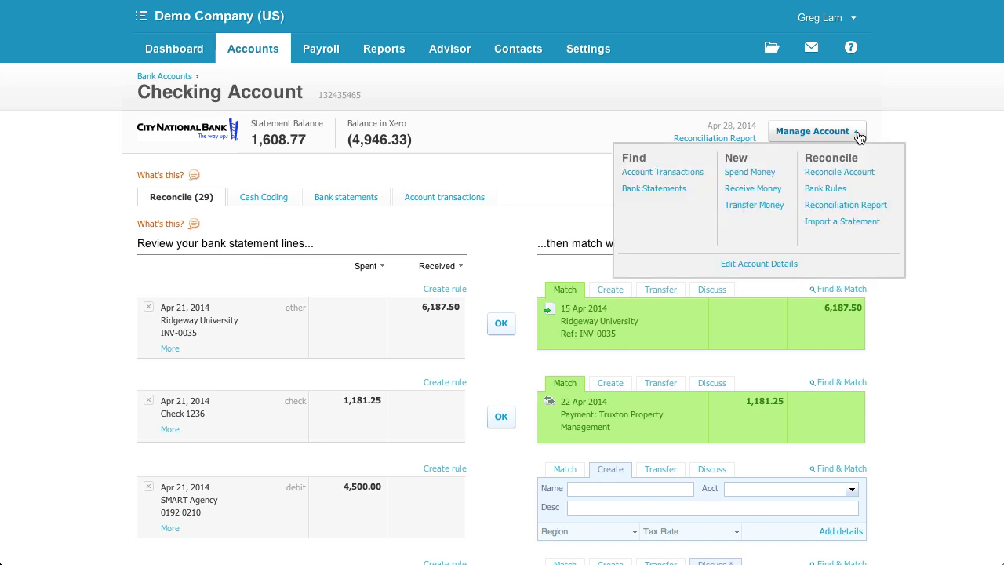
click(869, 223)
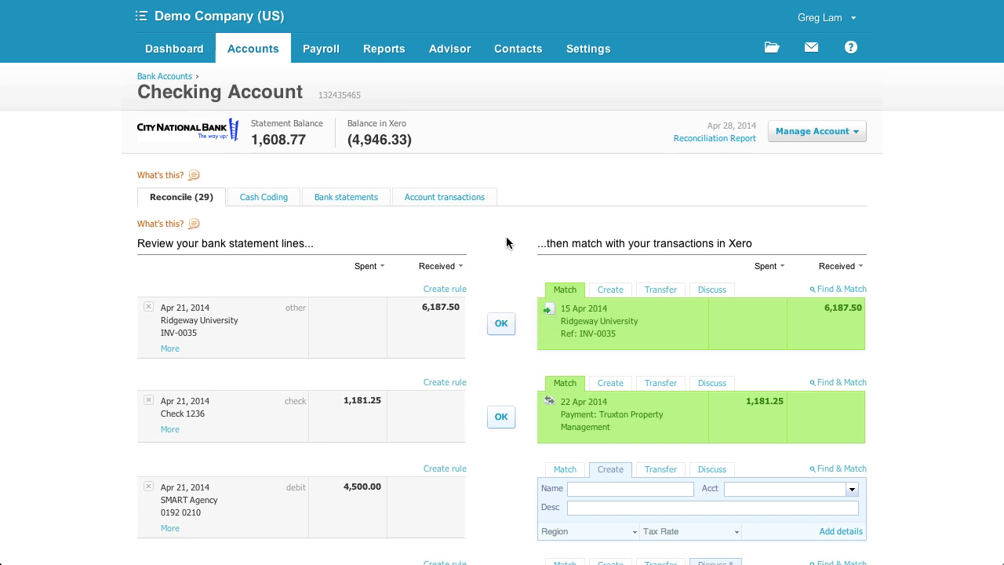
Accept the Ridgeway University deposit match and match Check 1236 to the 1,181.25 Truxton payment
click(502, 324)
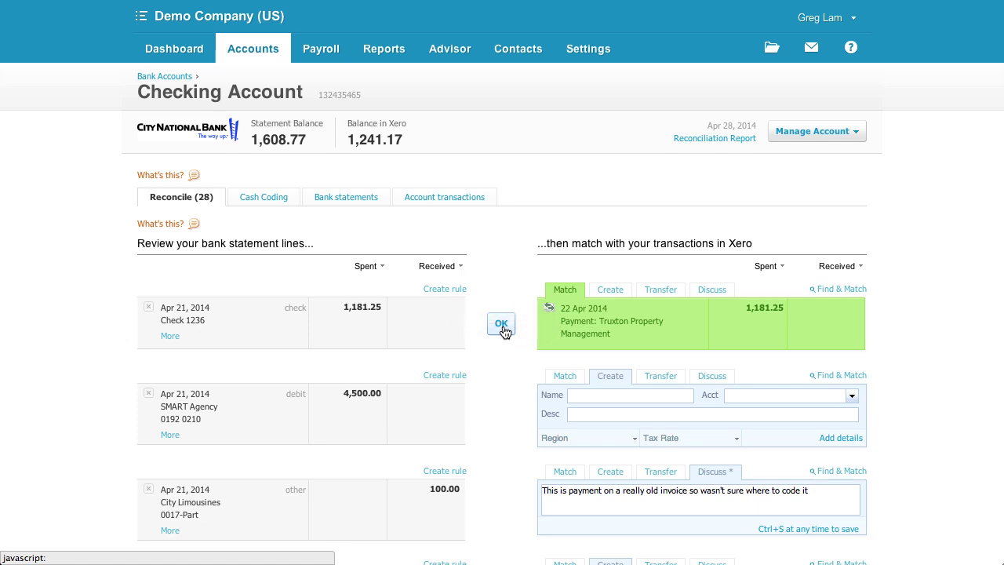
click(839, 290)
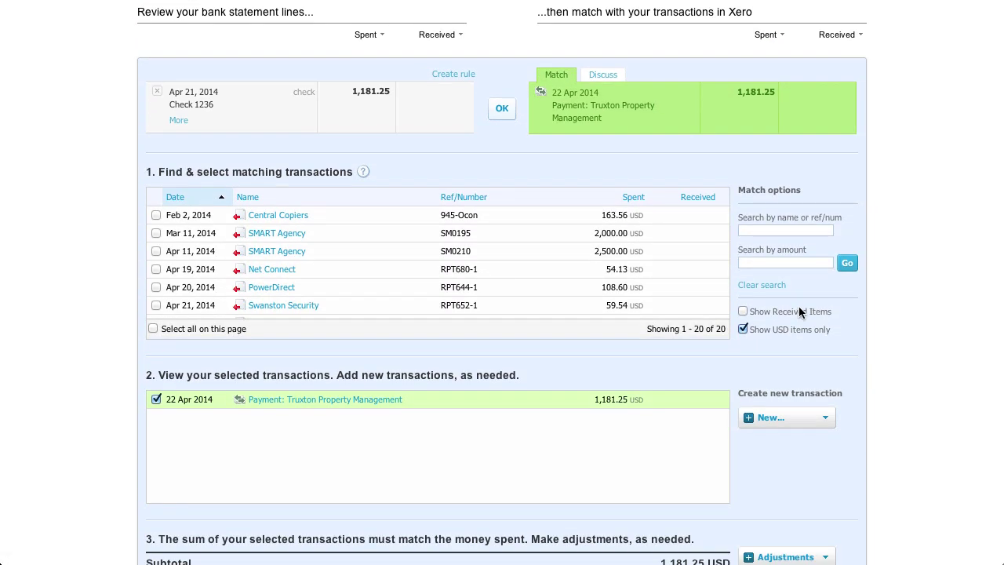
click(377, 400)
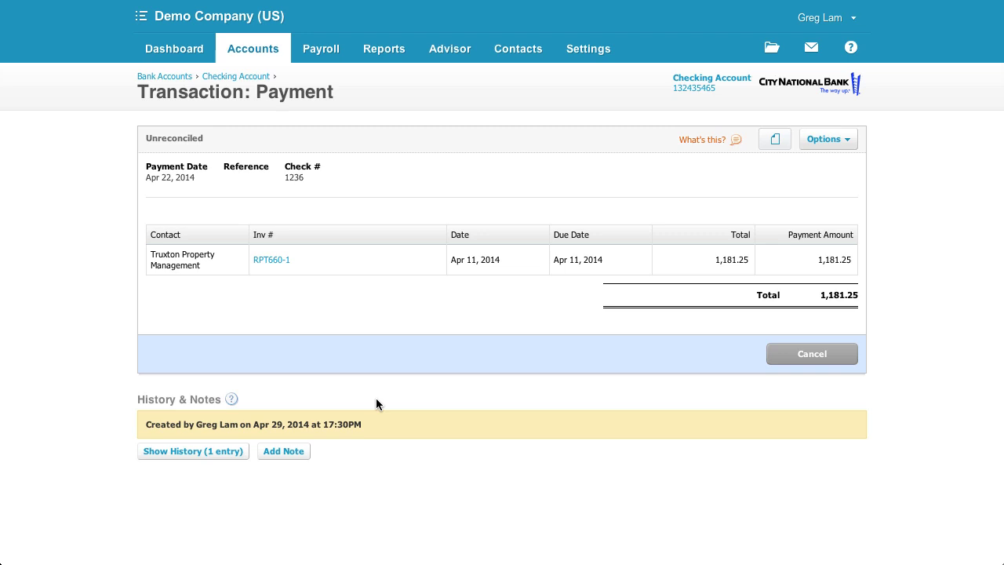
click(269, 265)
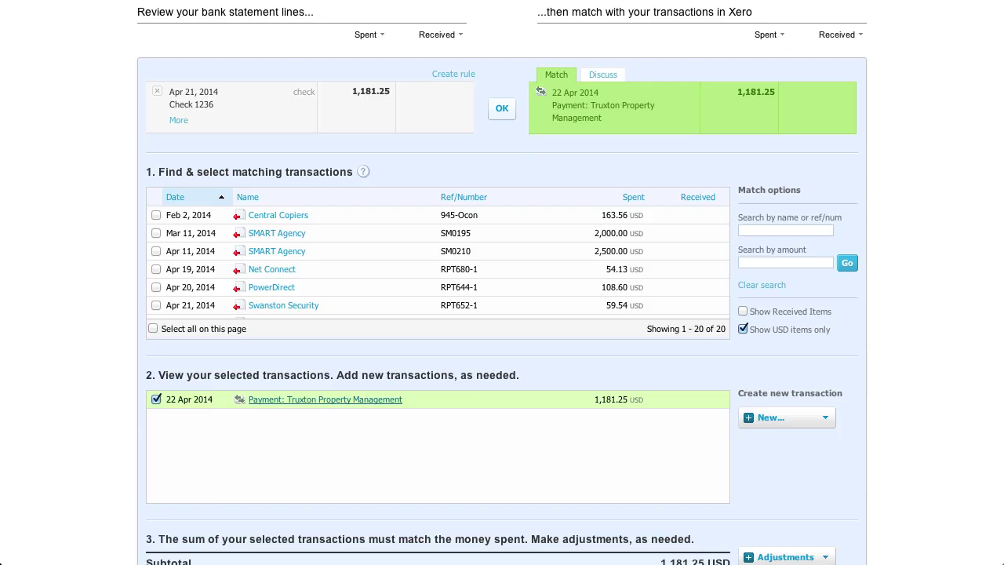
click(498, 112)
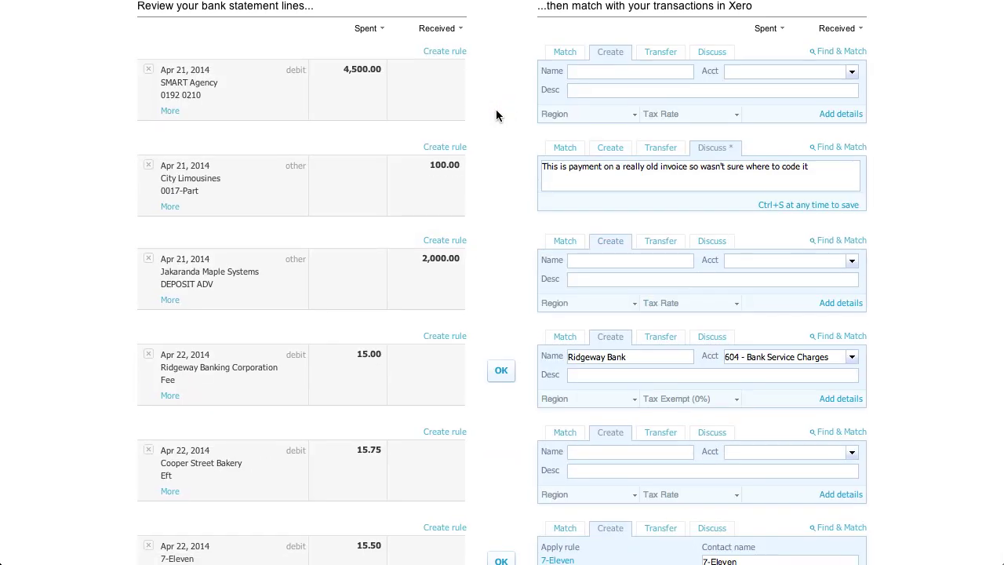
Reconcile the Apr 22 Ridgeway Bank fee line and bring up the 7-Eleven rule
scroll(496, 115, down, 4)
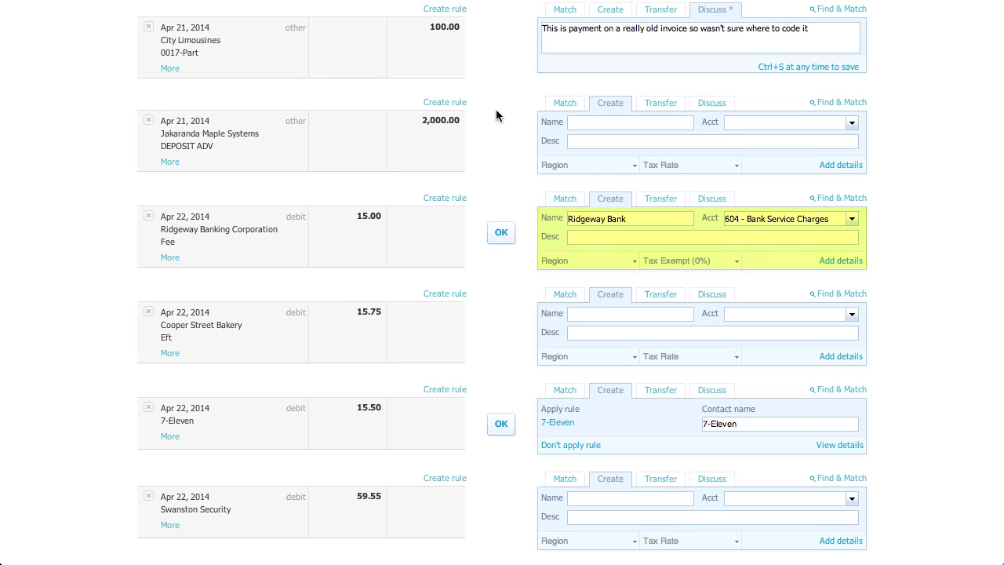
click(500, 233)
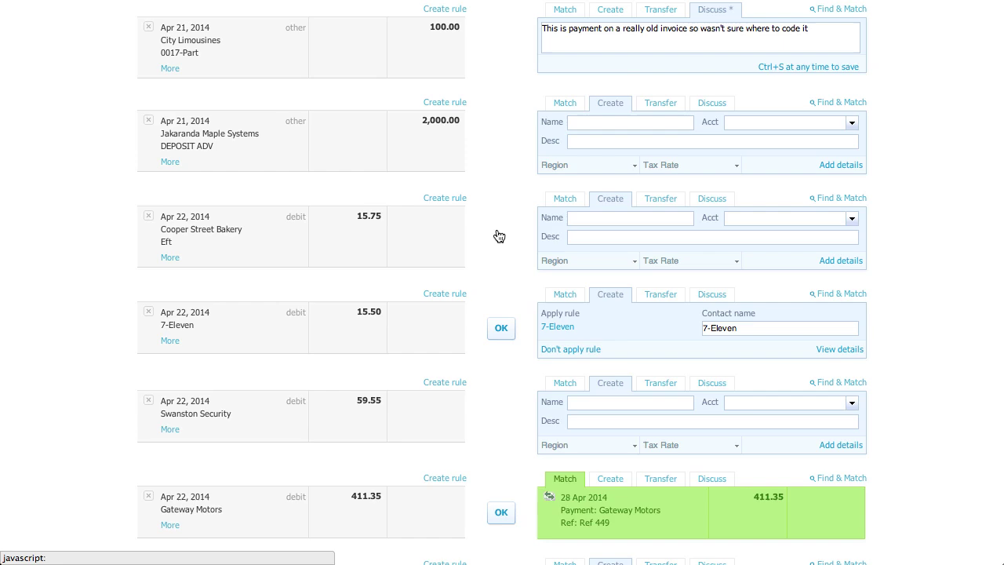
click(558, 329)
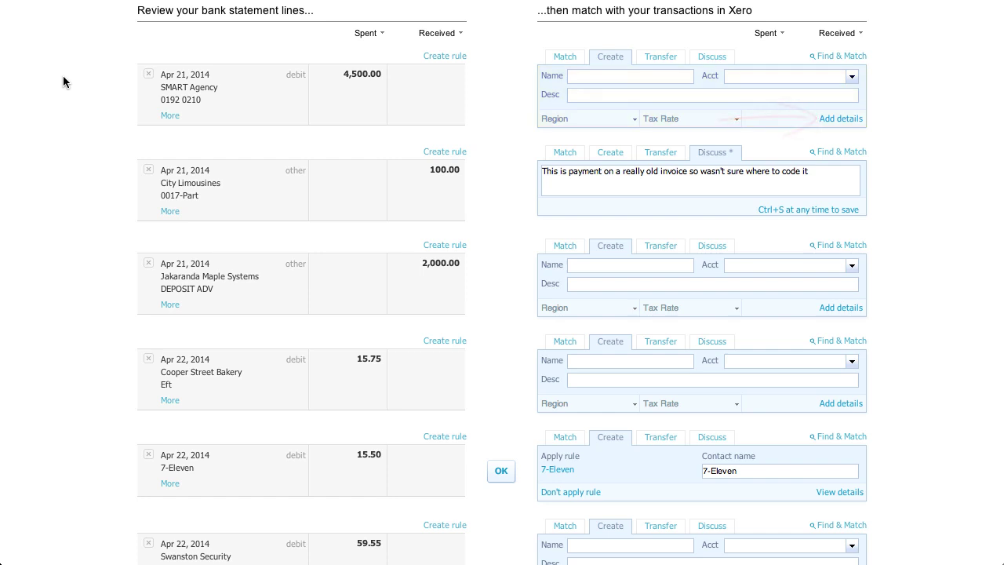
click(824, 118)
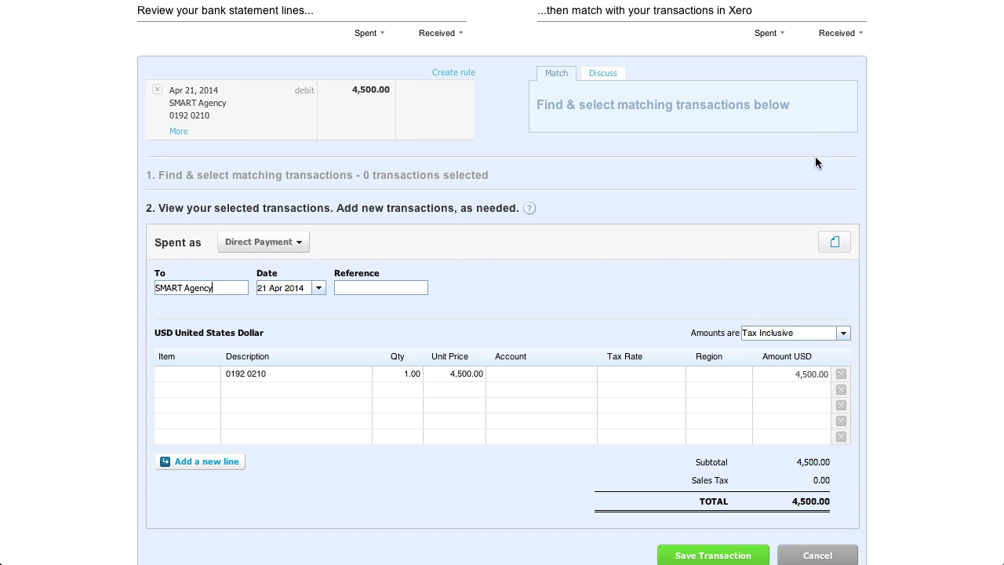
click(819, 553)
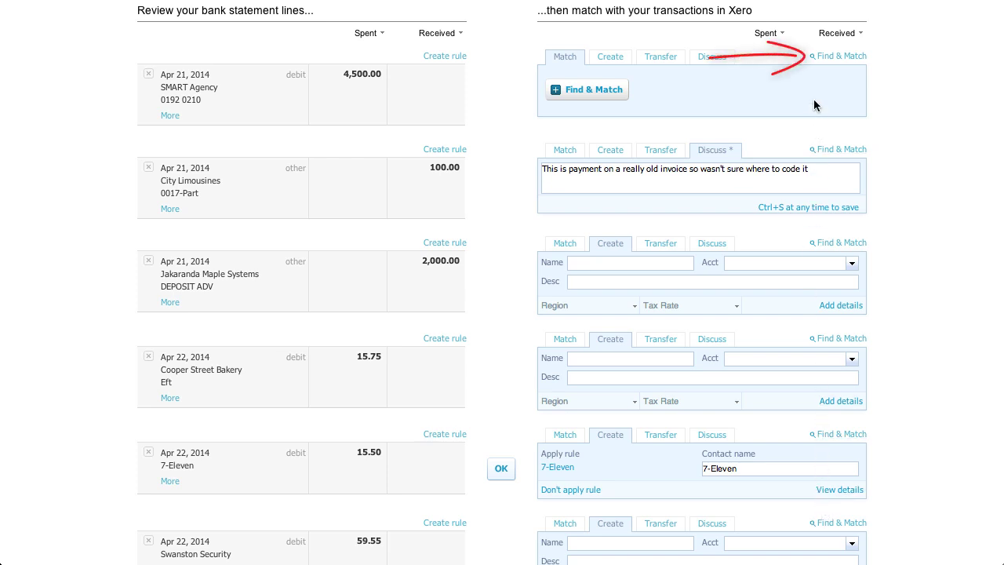
click(831, 57)
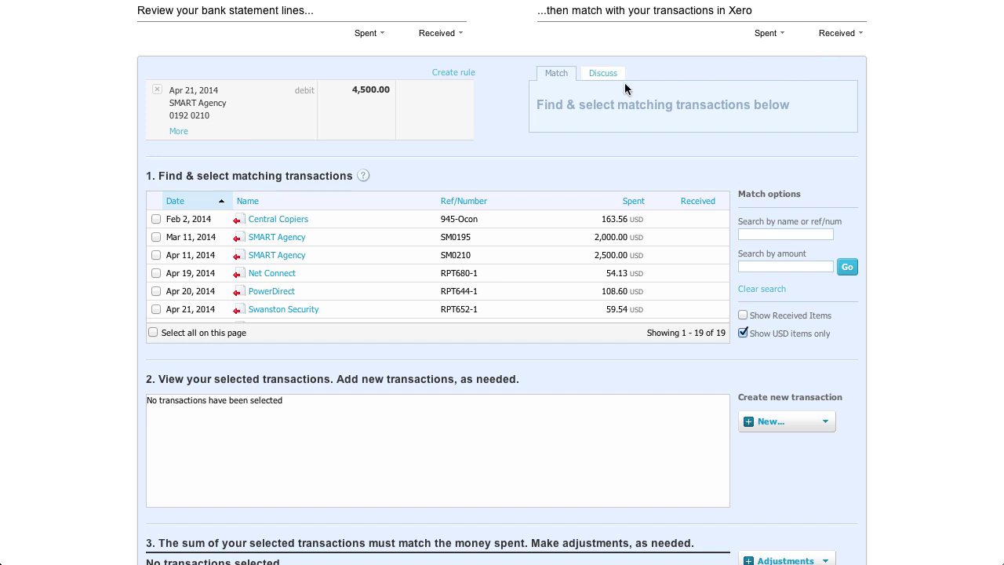
click(156, 237)
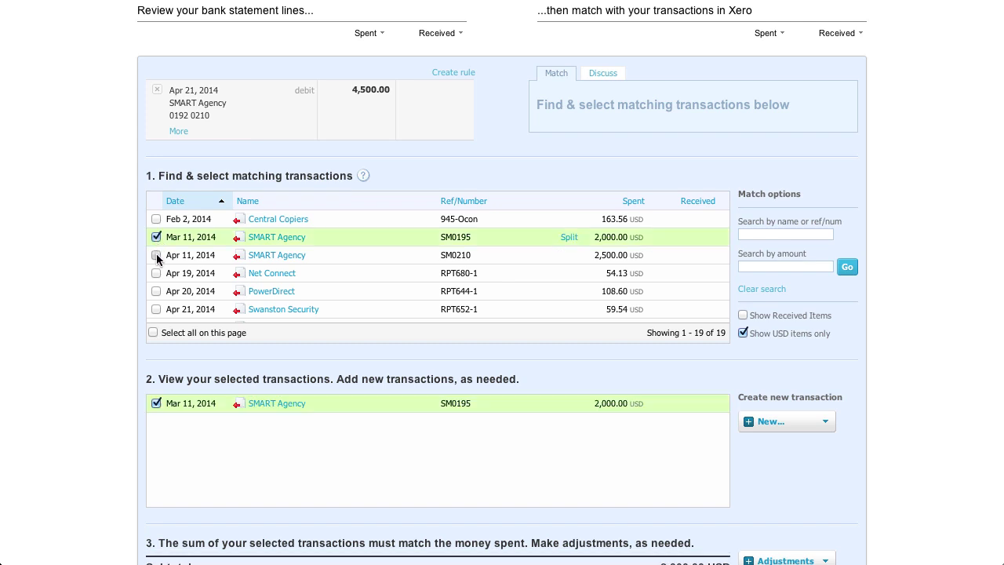
click(156, 255)
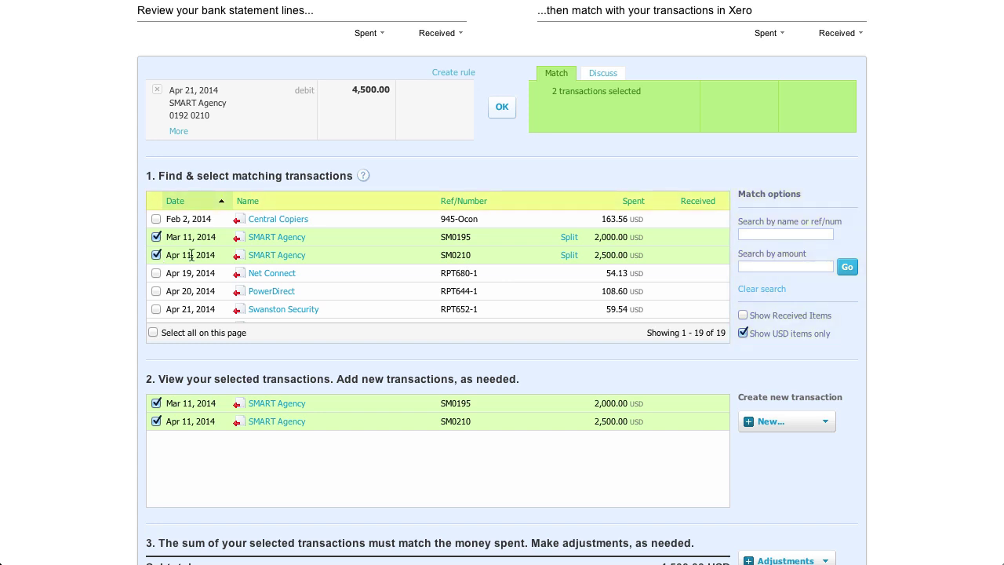
click(250, 202)
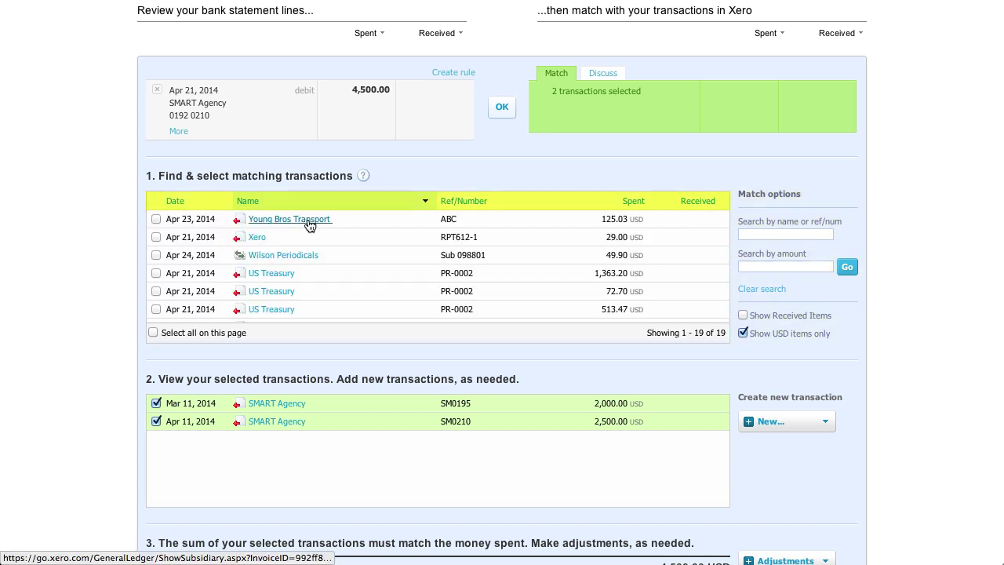
scroll(640, 351, down, 5)
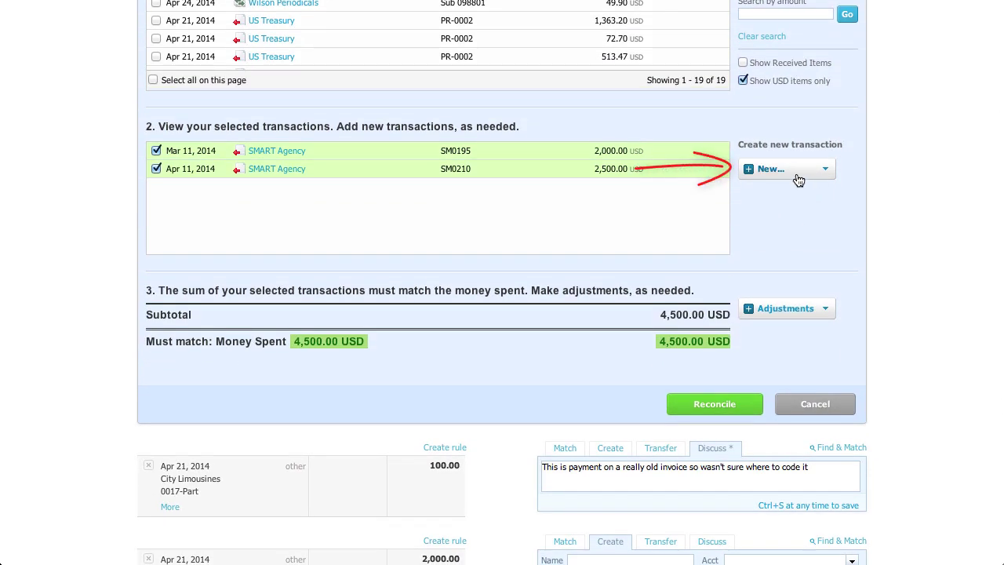
click(779, 310)
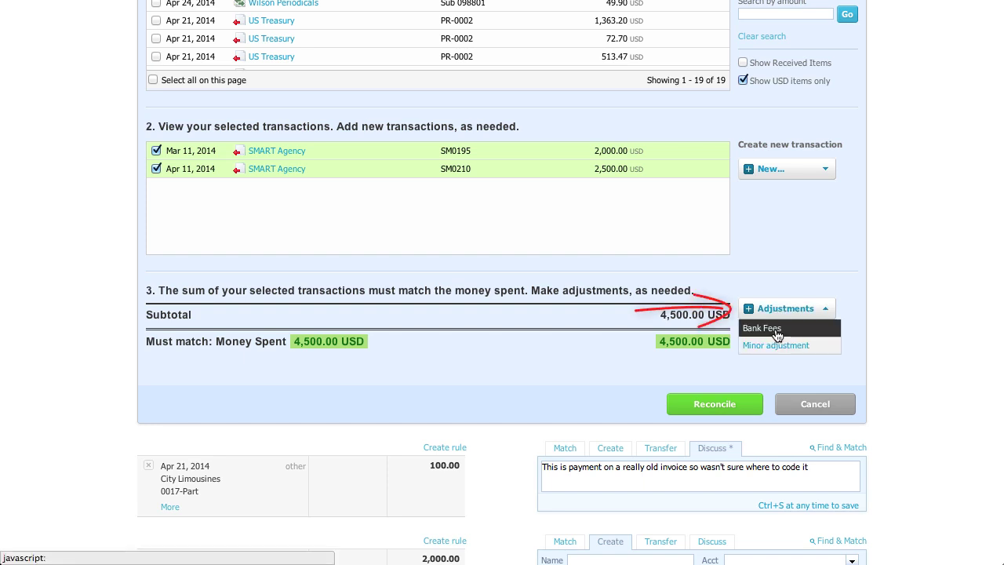
click(779, 309)
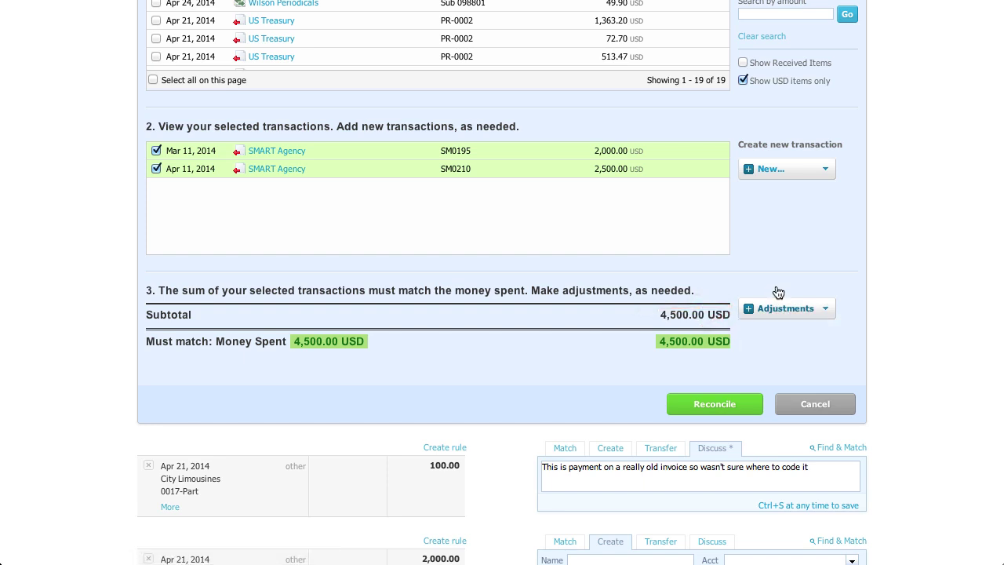
click(843, 398)
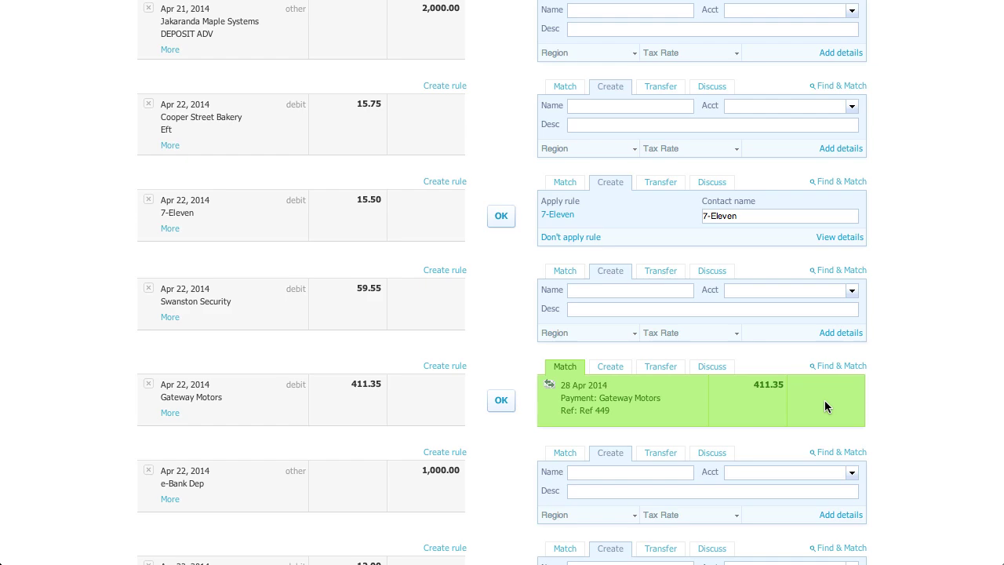
scroll(824, 404, up, 6)
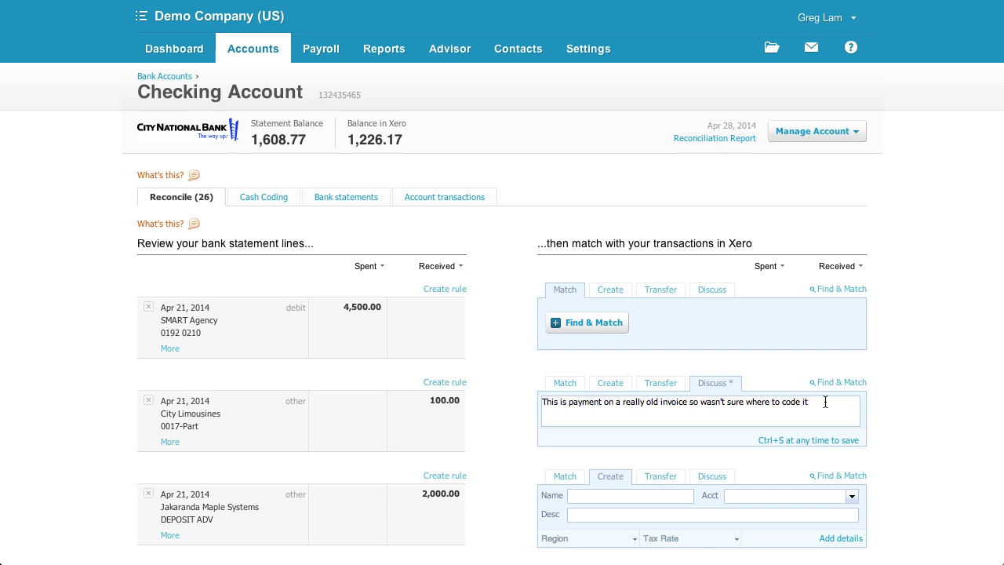
In Cash Coding, sort statement lines by payee and tick every Central City Parking line
click(272, 203)
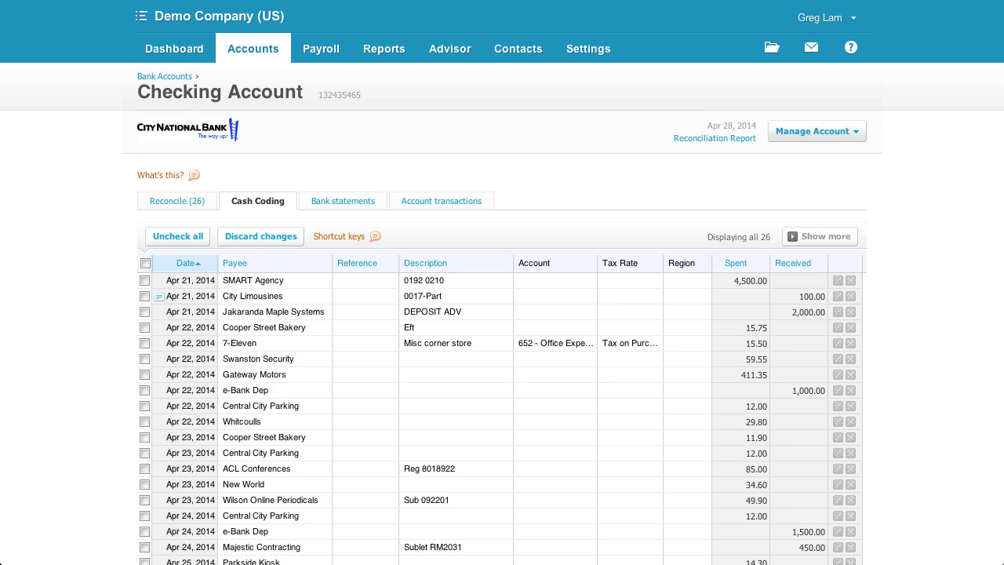
click(228, 265)
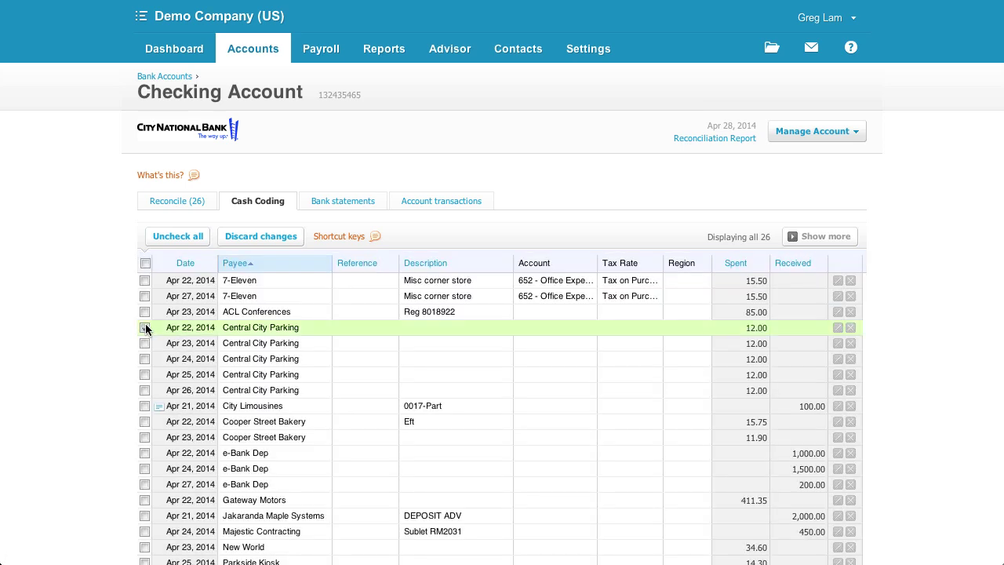
shift+click(144, 390)
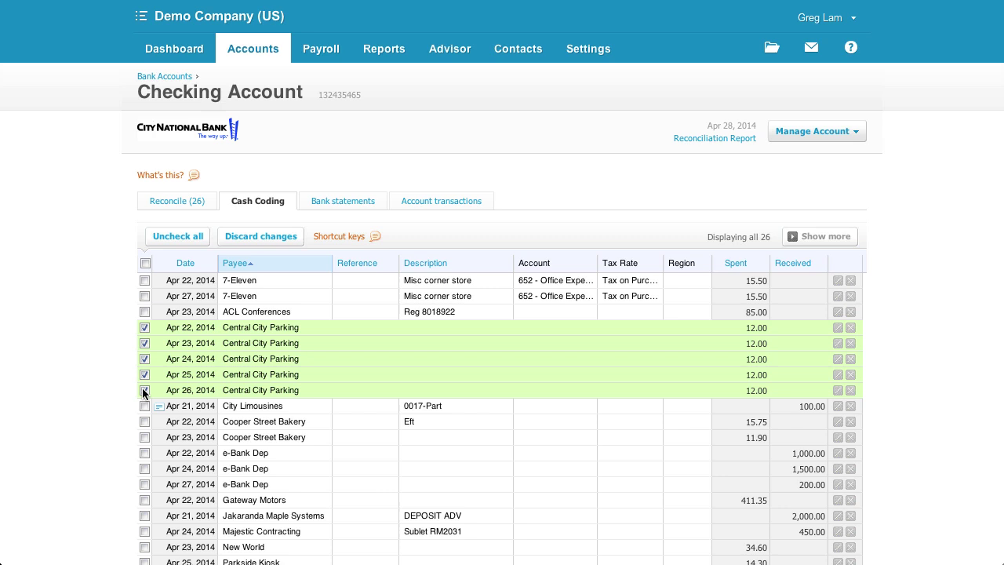
Code the checked parking lines to 648 - Automobile Expenses and save and reconcile all five
click(539, 327)
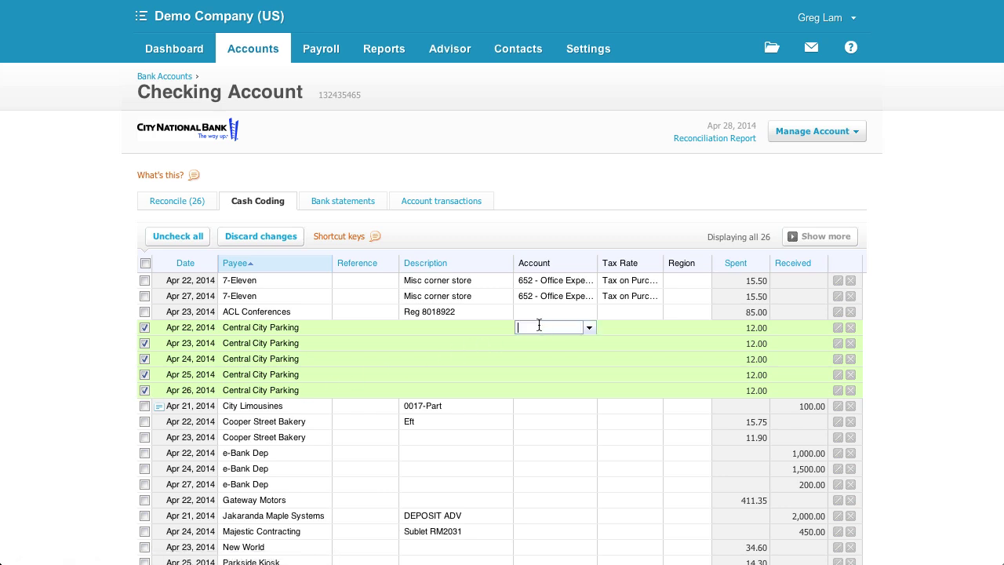
text(aut)
key(Return)
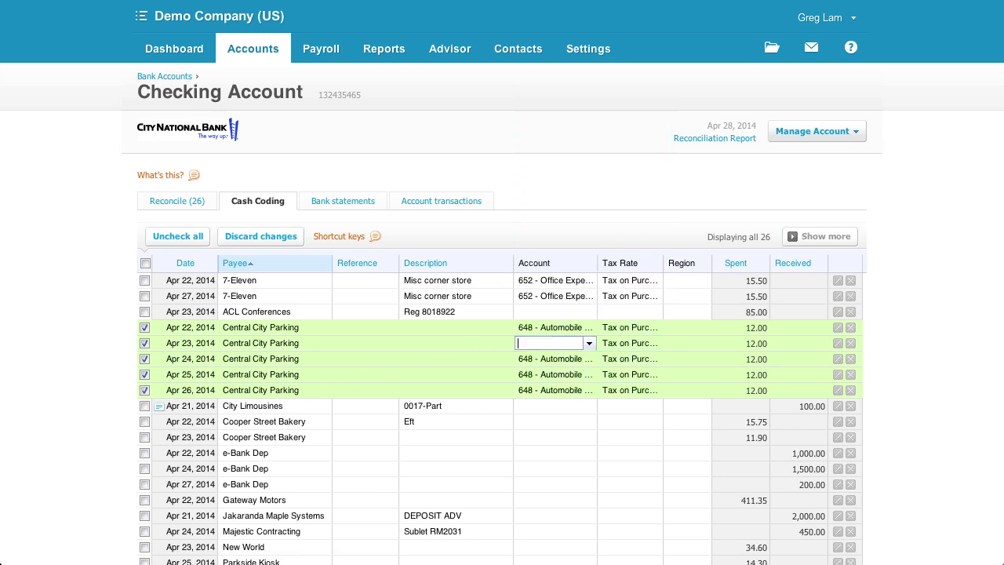
click(533, 313)
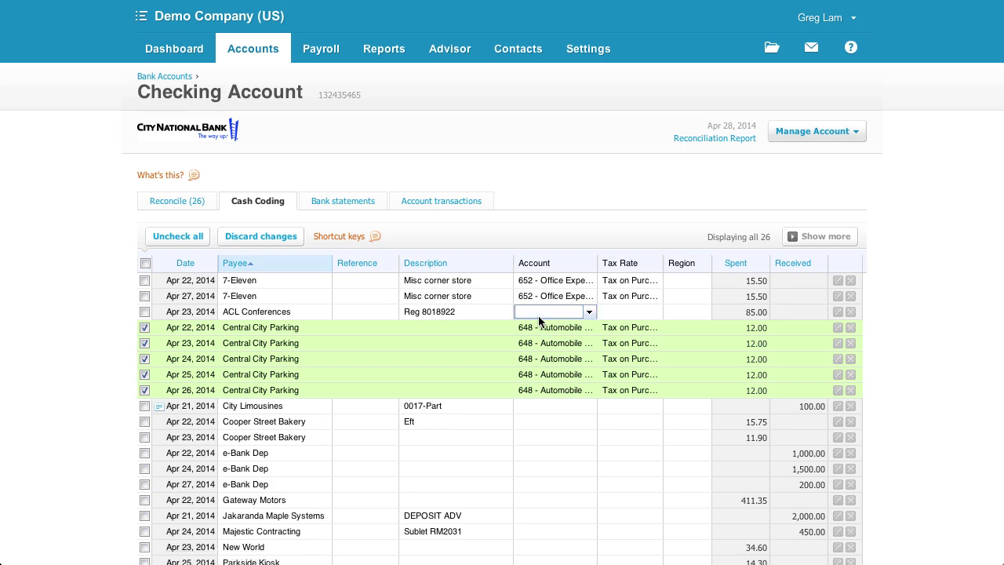
scroll(547, 329, down, 3)
scroll(547, 329, down, 3)
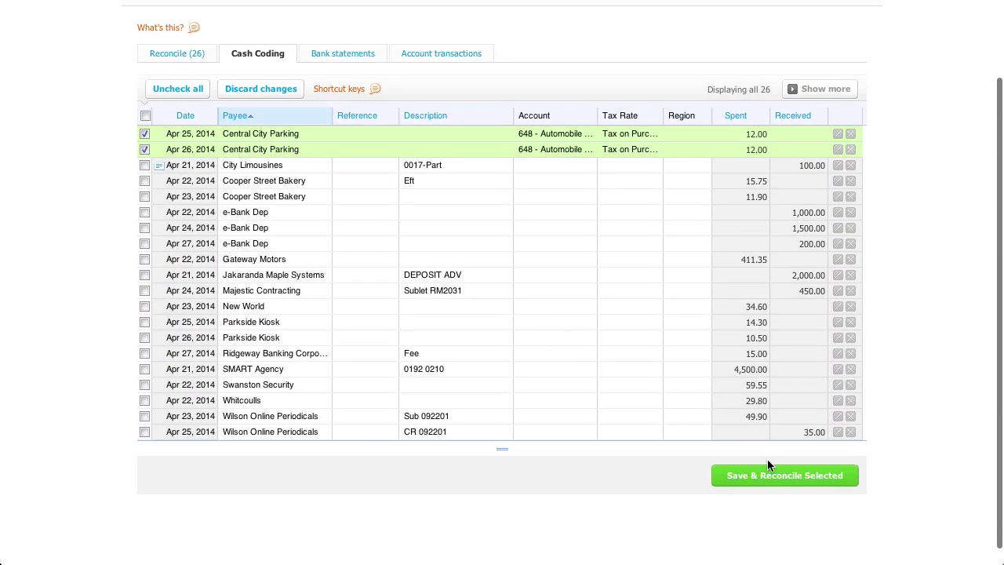
click(764, 478)
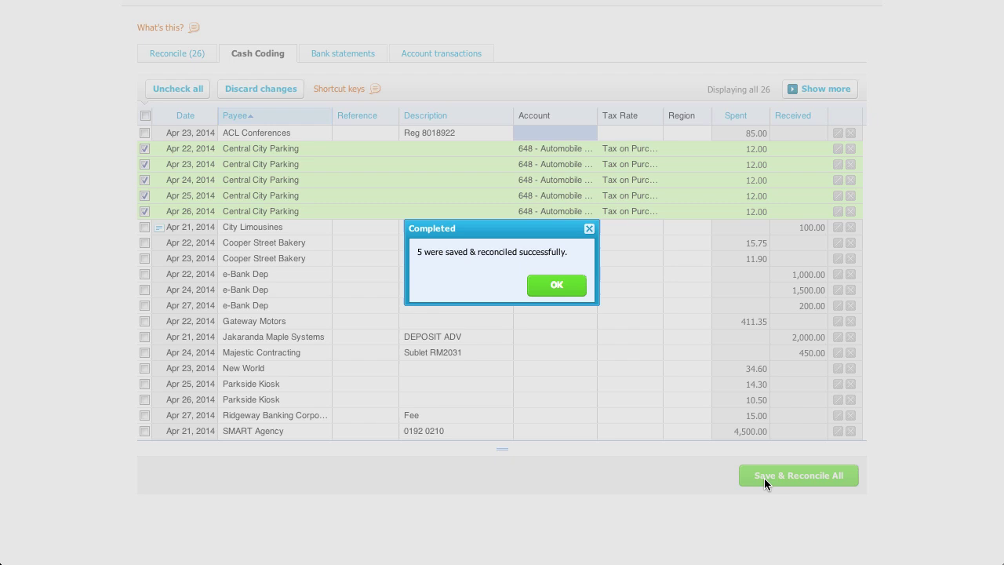
click(557, 286)
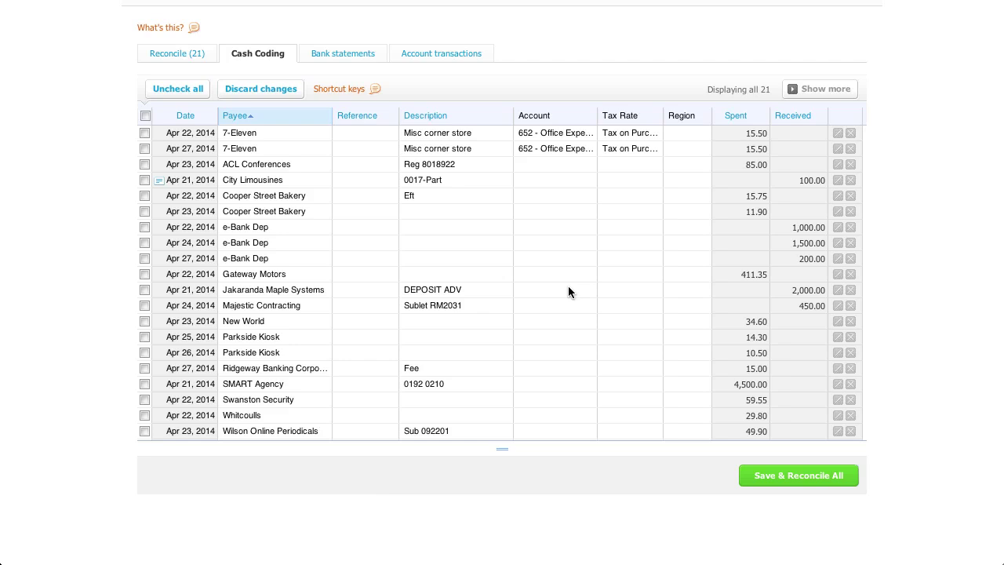
scroll(568, 292, up, 3)
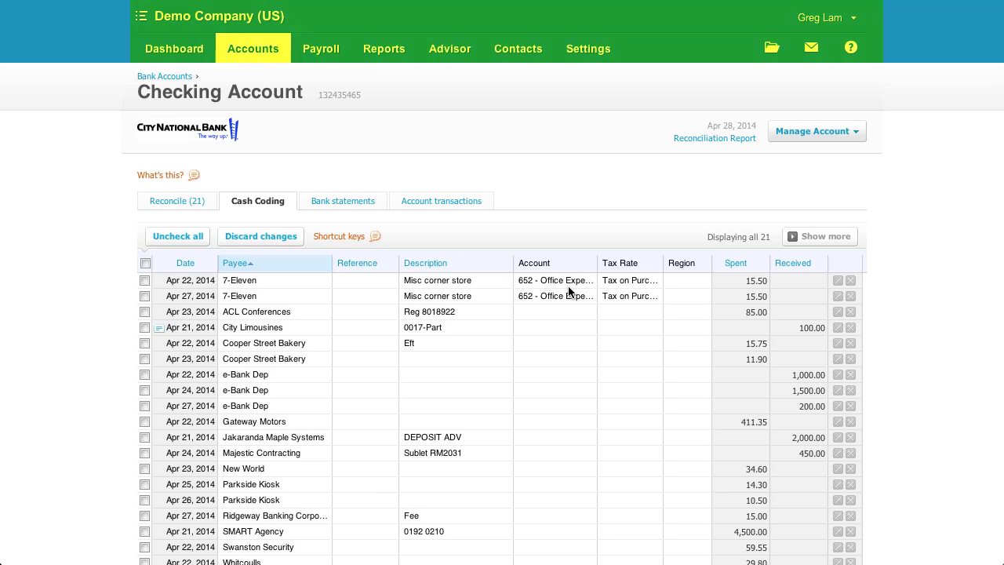
mouse_move(272, 60)
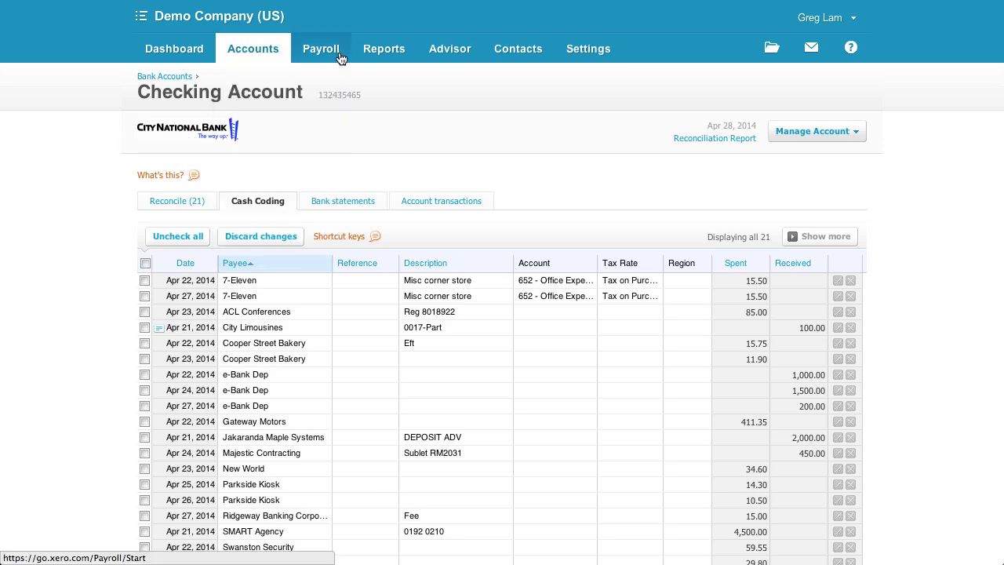
mouse_move(394, 57)
mouse_move(571, 55)
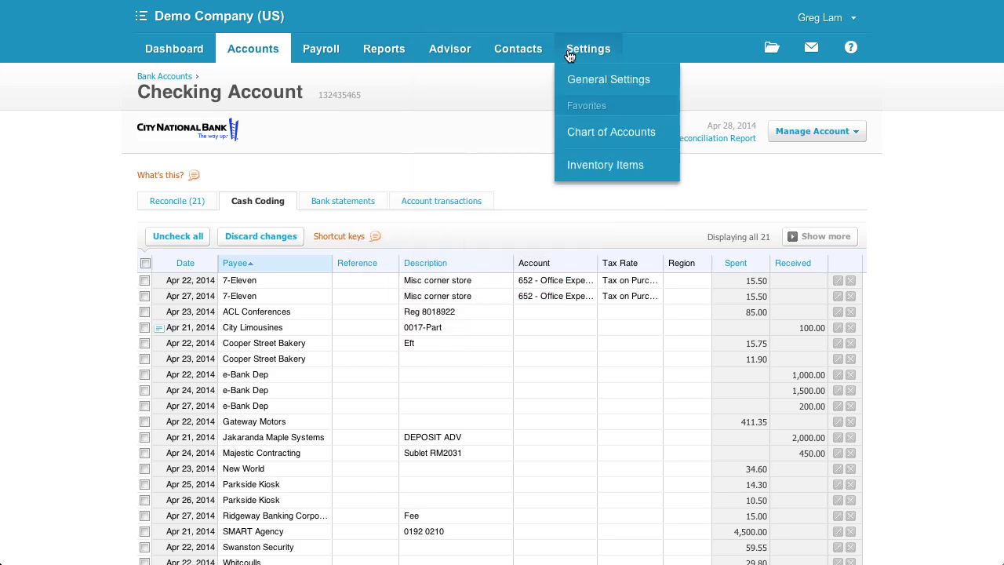
mouse_move(458, 47)
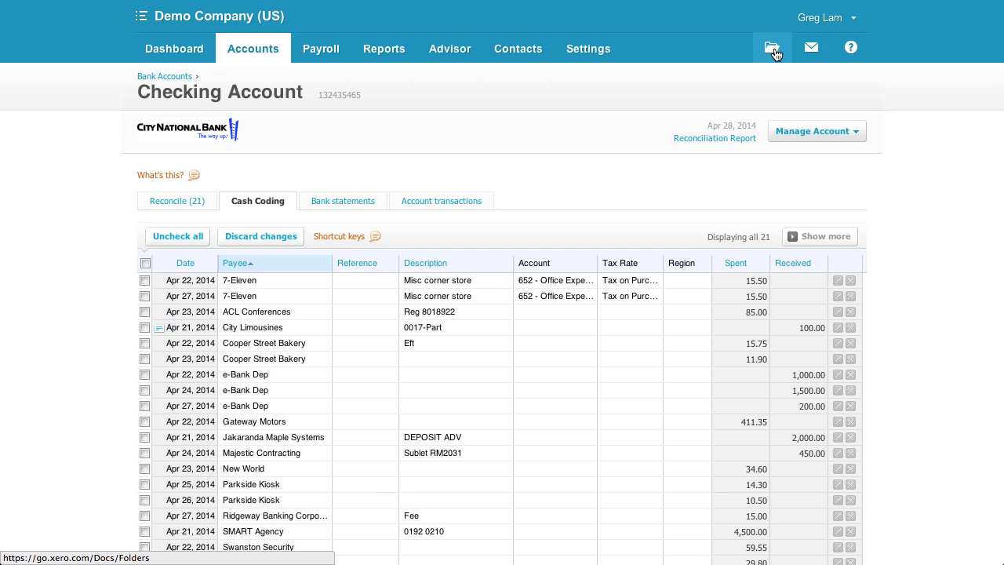
click(848, 55)
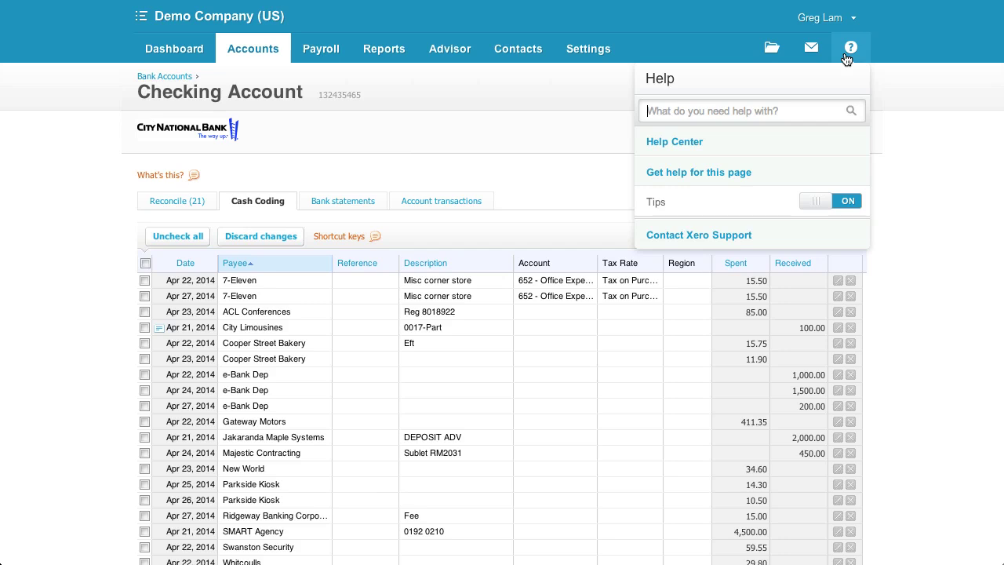
click(846, 57)
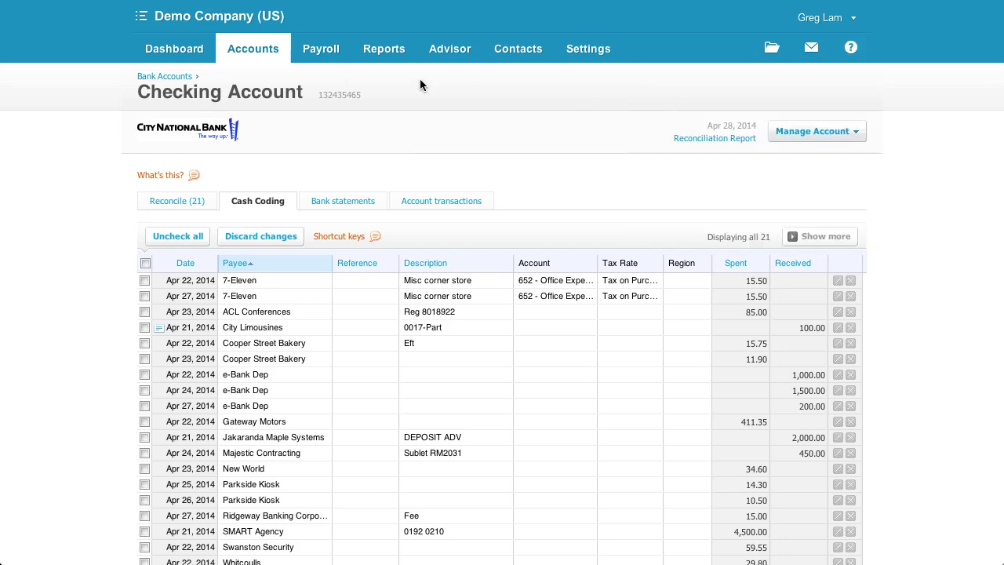
Return to the dashboard, view the Checking Account's find, new and reconcile options, and browse down to Expense Claims
click(192, 57)
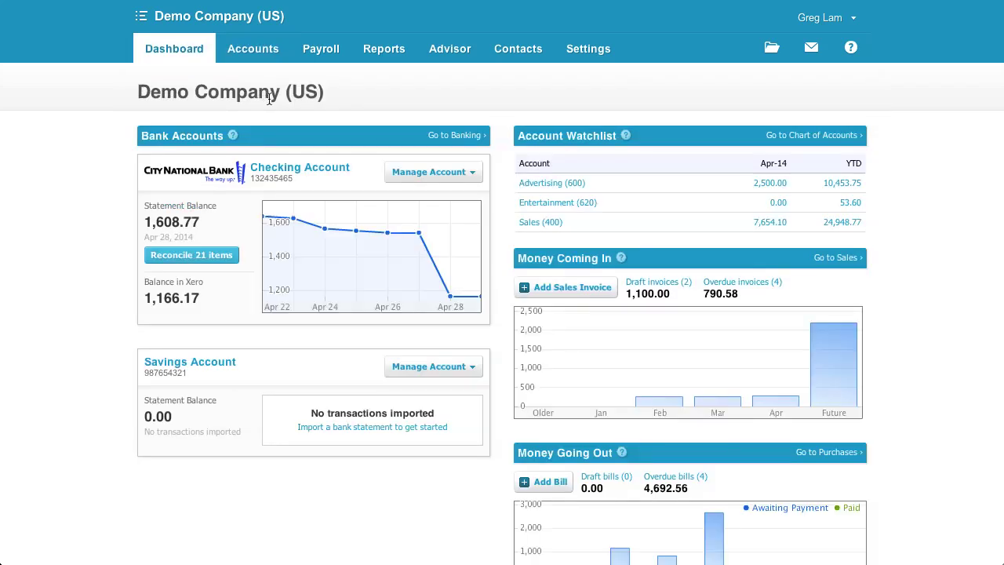
click(471, 174)
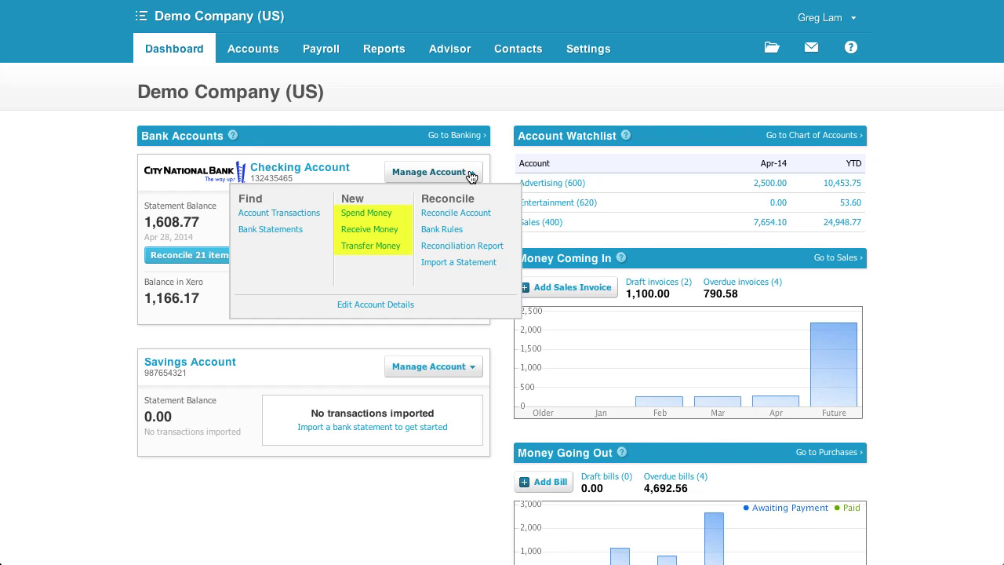
scroll(498, 161, down, 2)
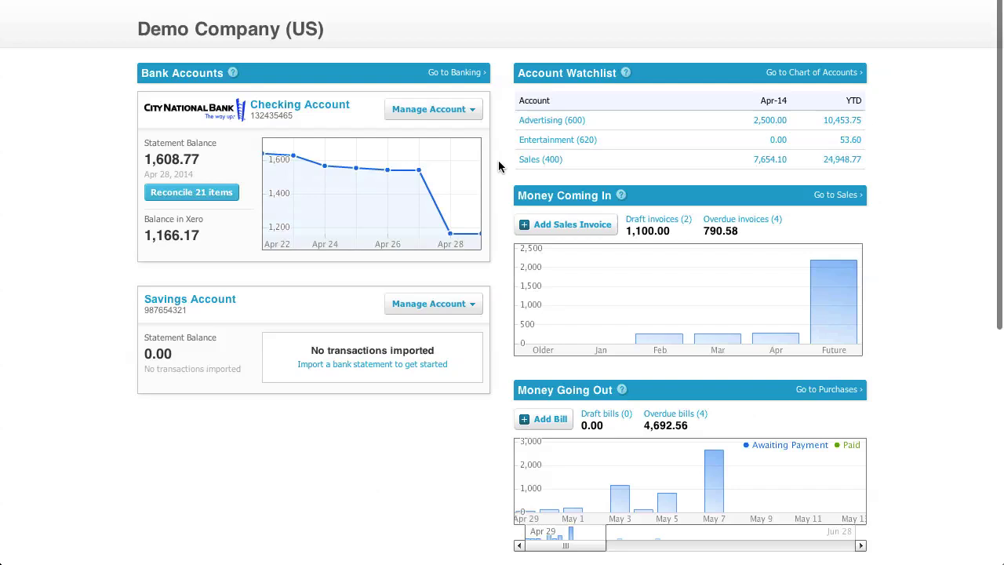
scroll(498, 165, down, 5)
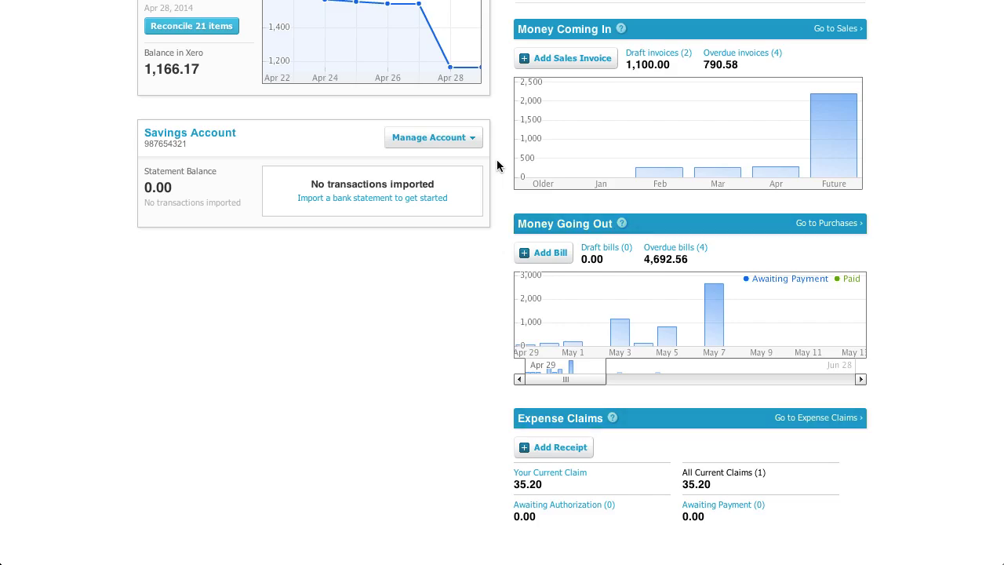
scroll(496, 159, up, 7)
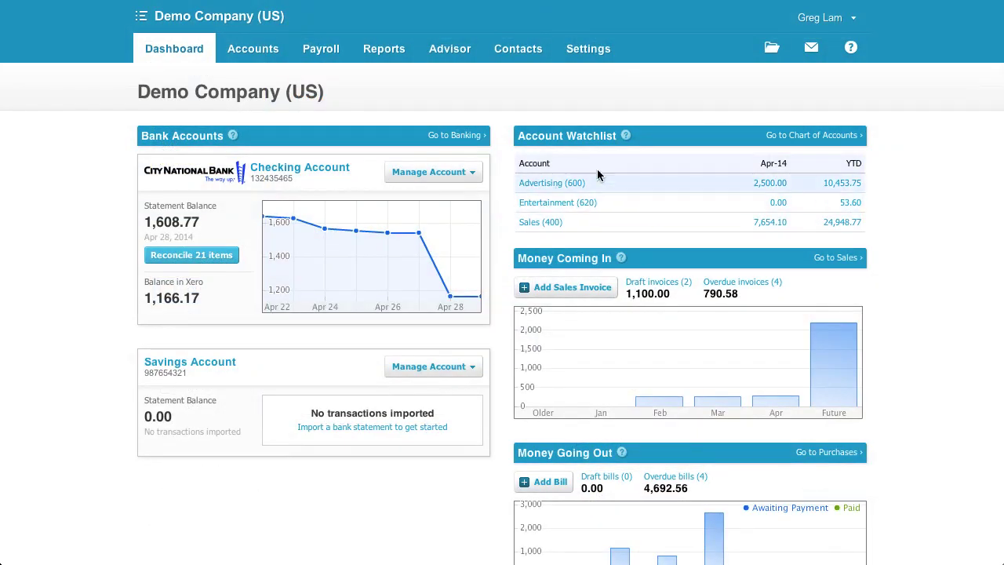
click(847, 48)
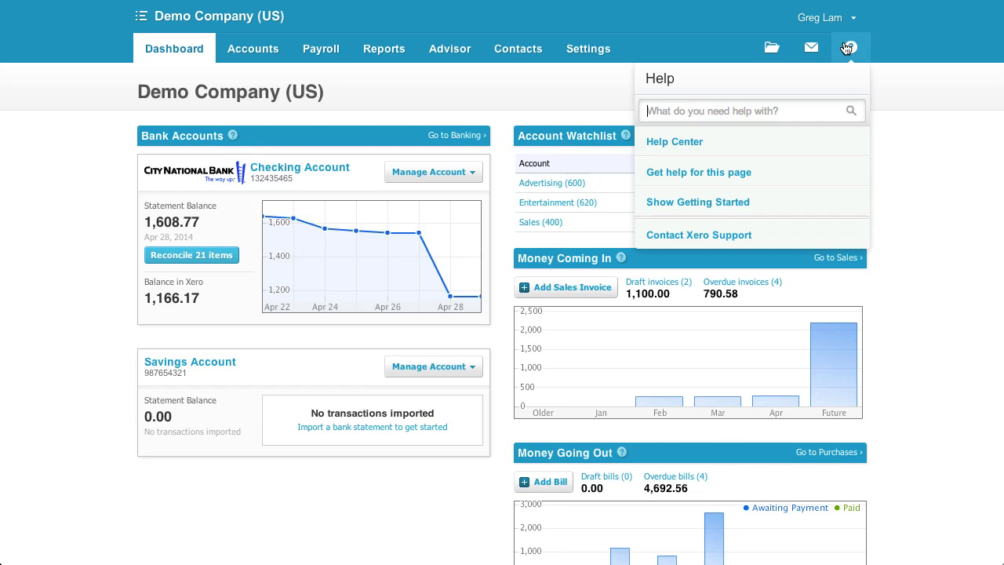
text(sales)
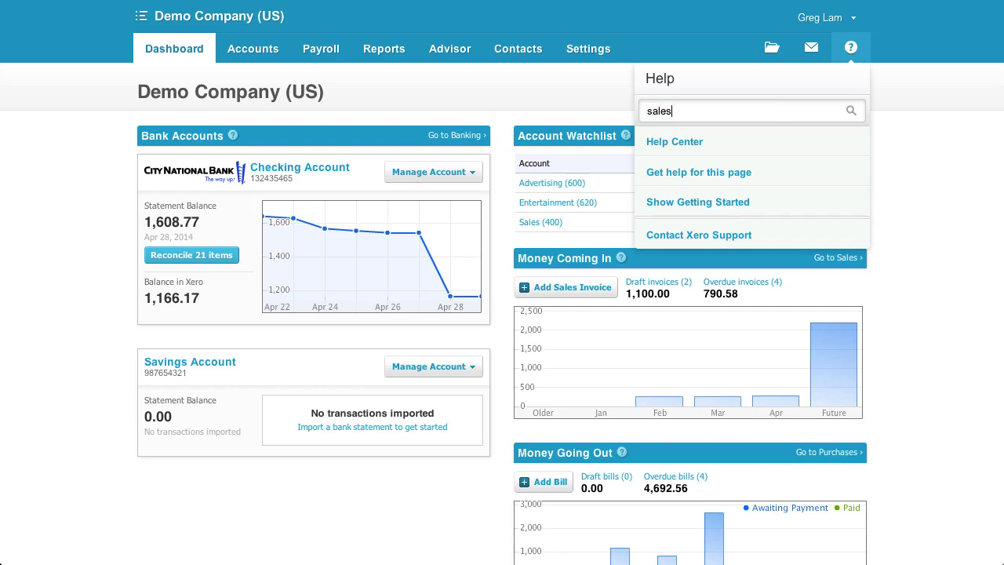
key(Return)
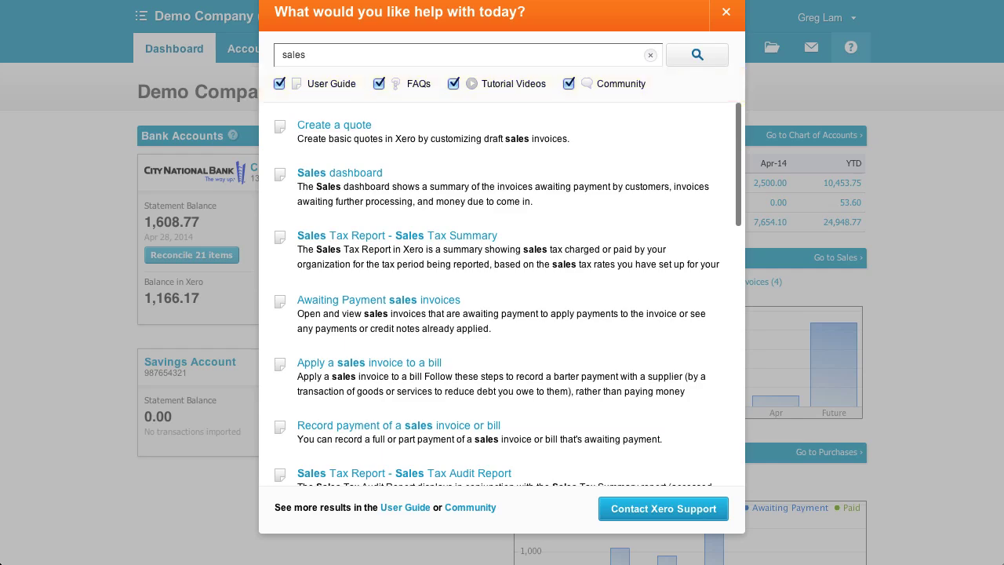
click(569, 84)
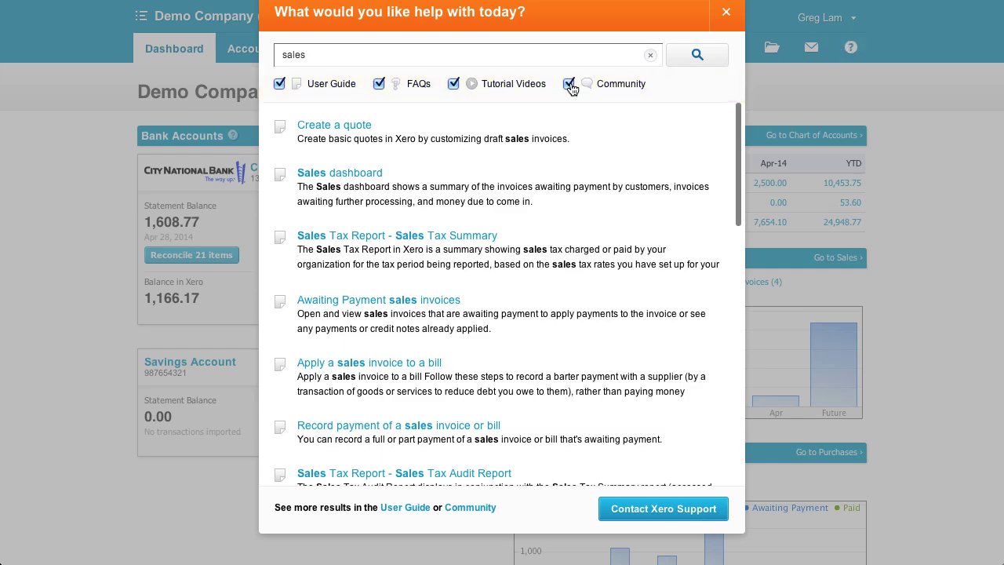
click(453, 83)
click(380, 85)
click(280, 83)
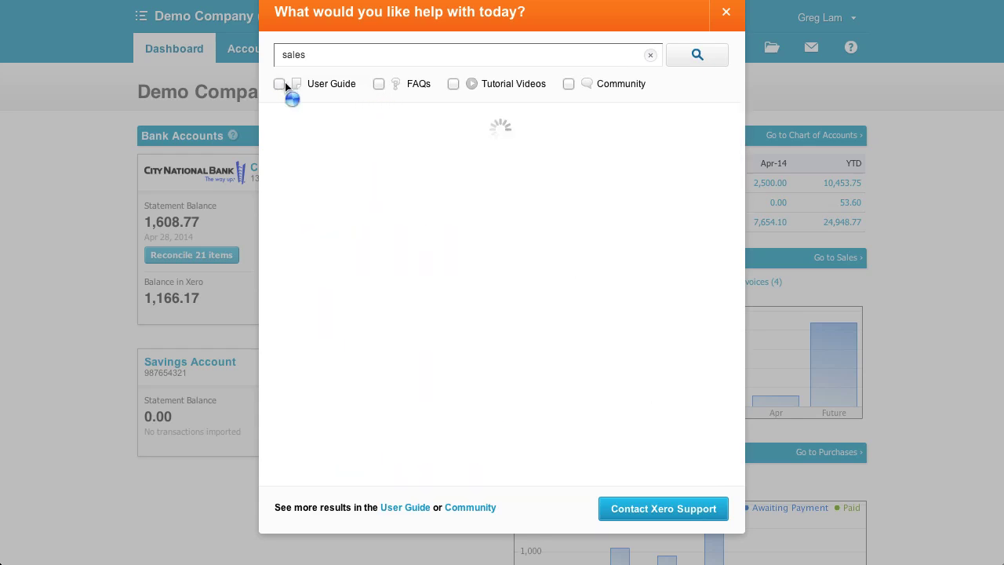
click(453, 84)
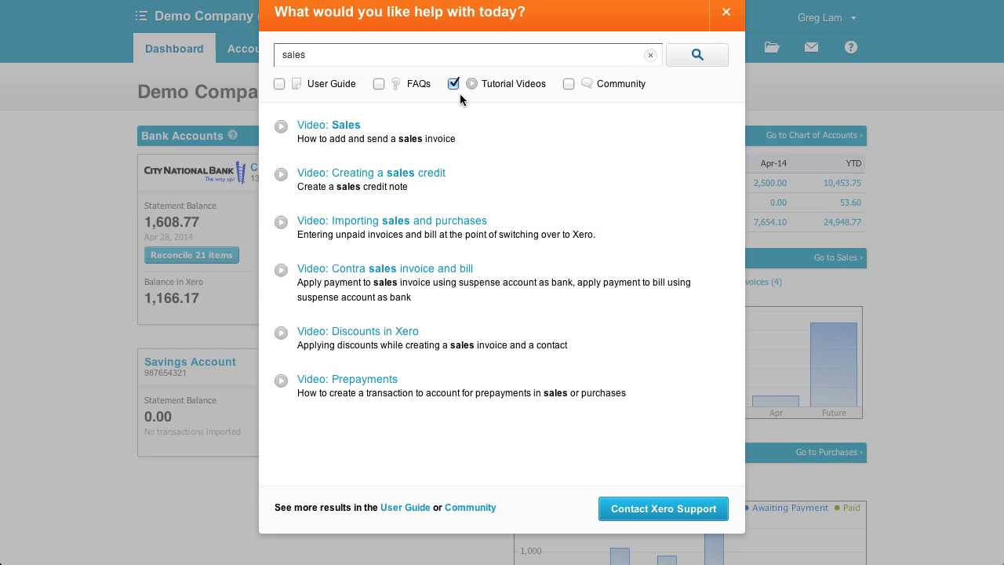
click(454, 85)
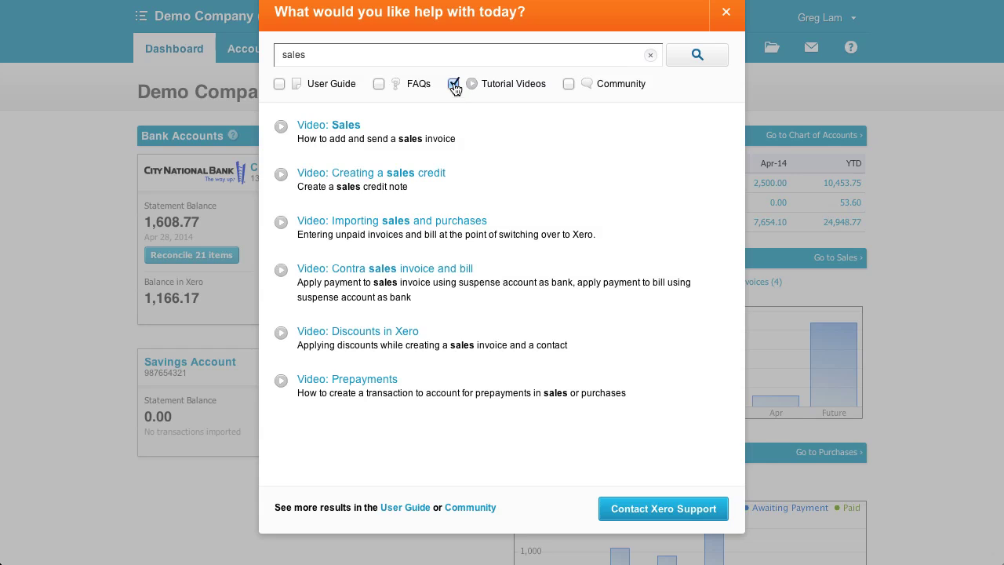
click(568, 84)
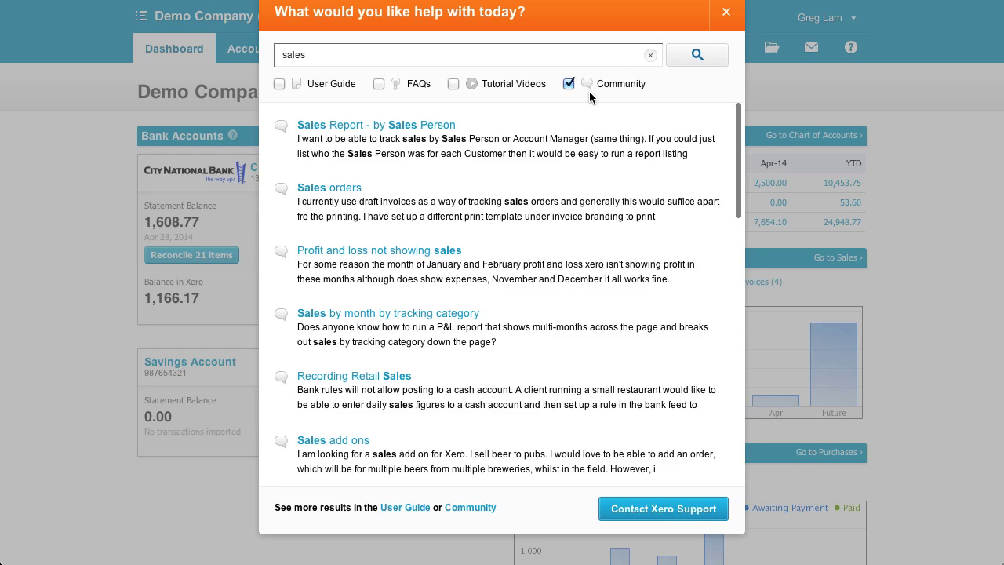
click(669, 508)
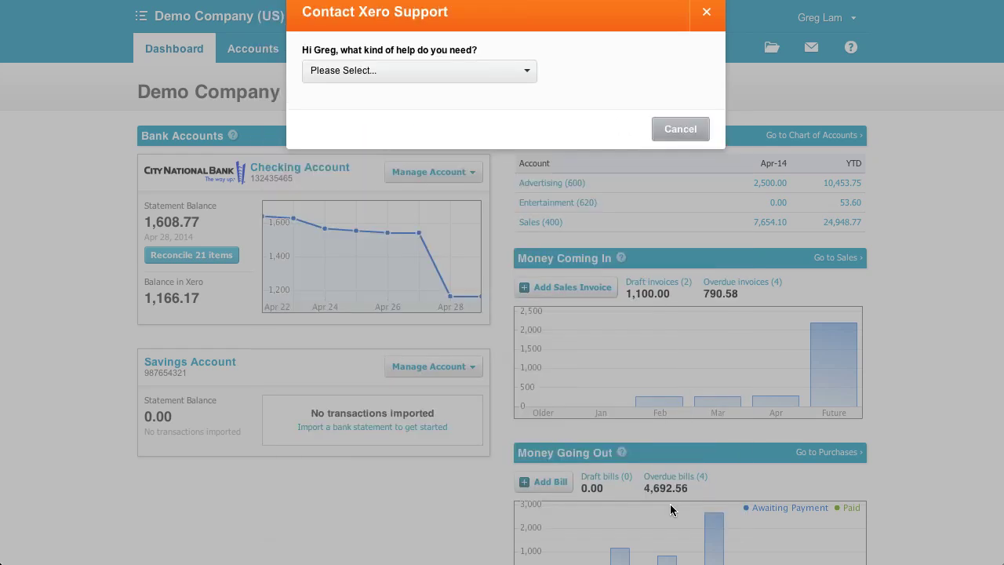
click(459, 70)
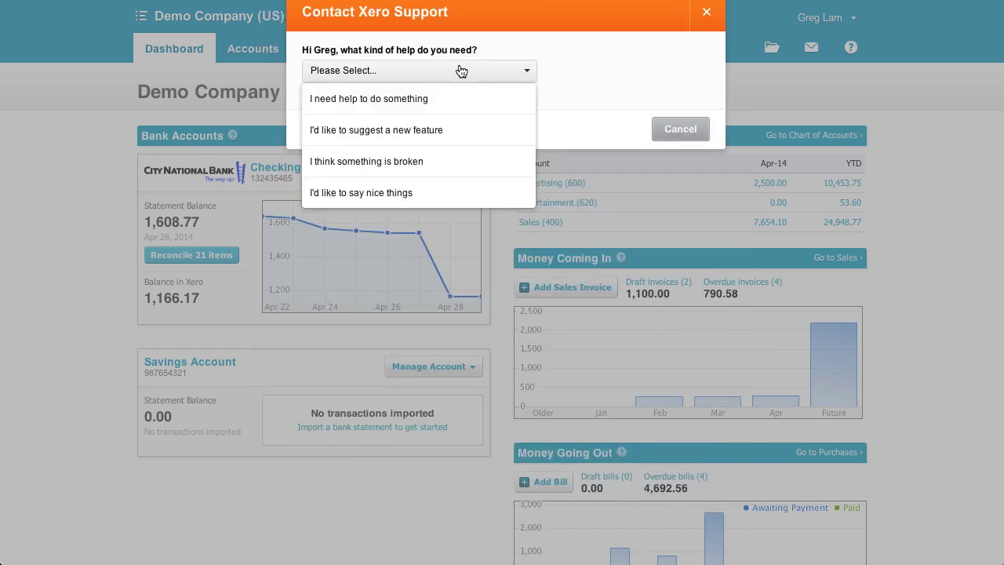
click(422, 91)
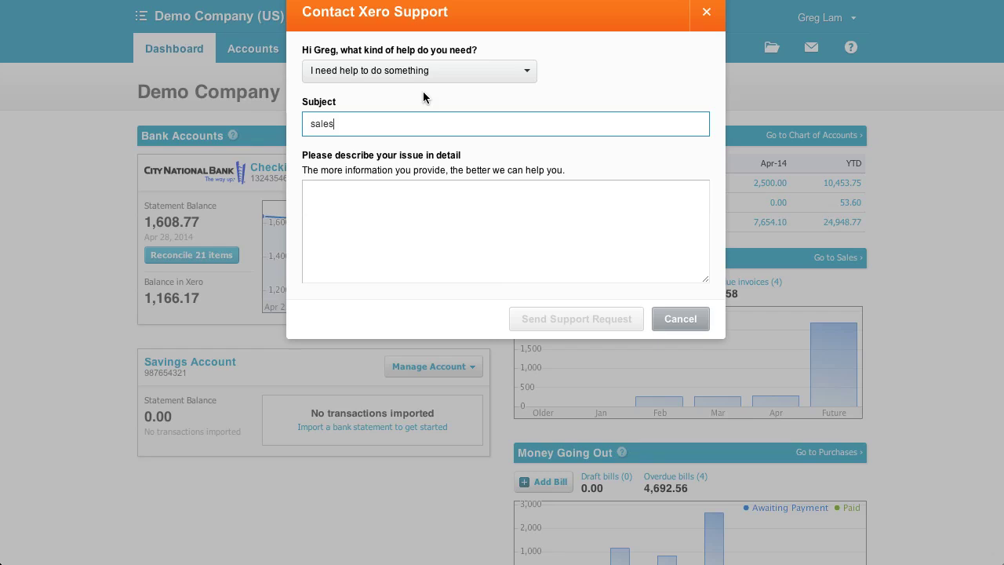
click(705, 13)
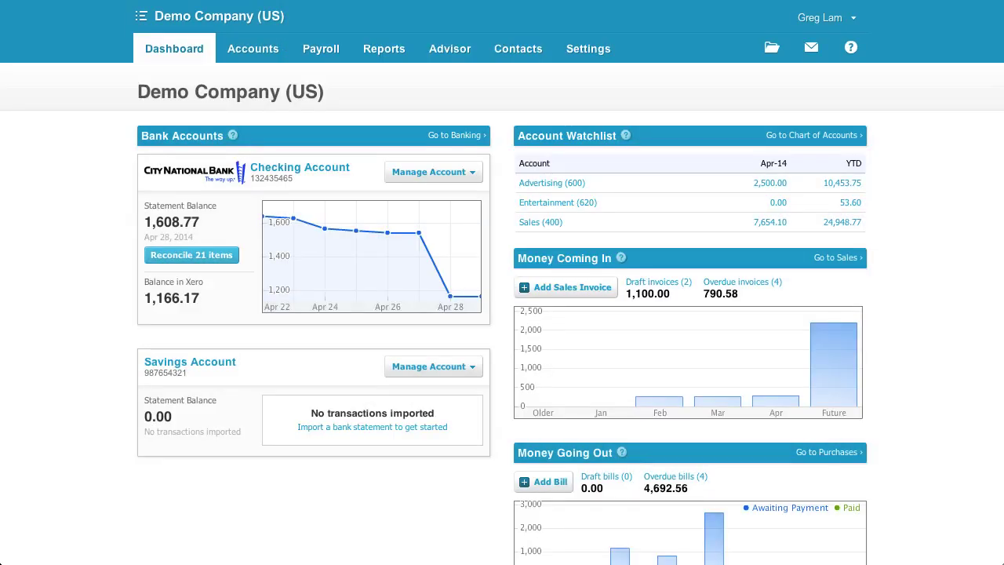